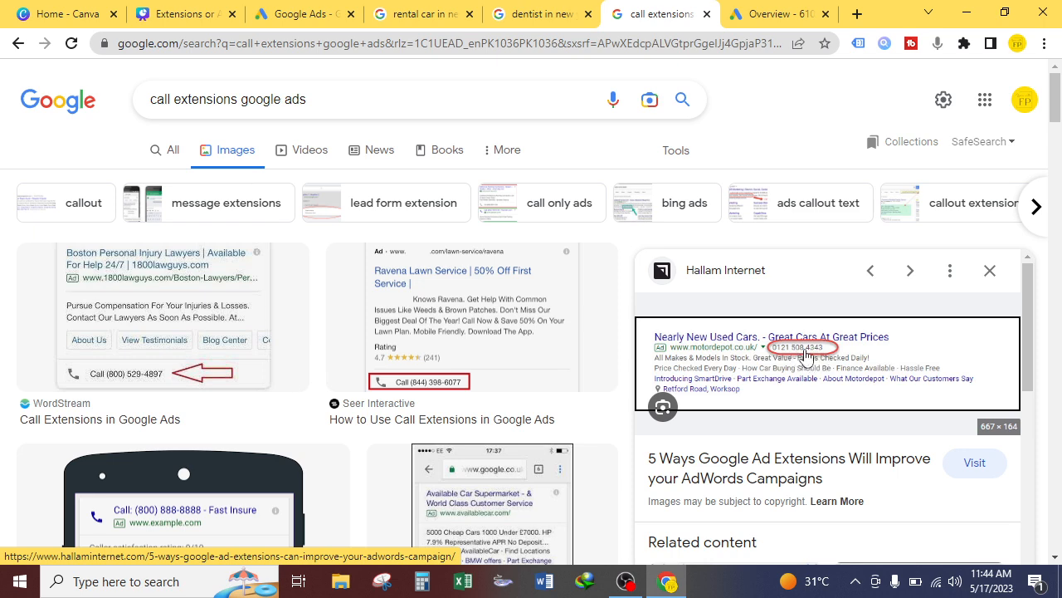
Step: Review the page-20 phone ad example at 54% zoom, then return to the page-19 Call Extension slide
click(181, 15)
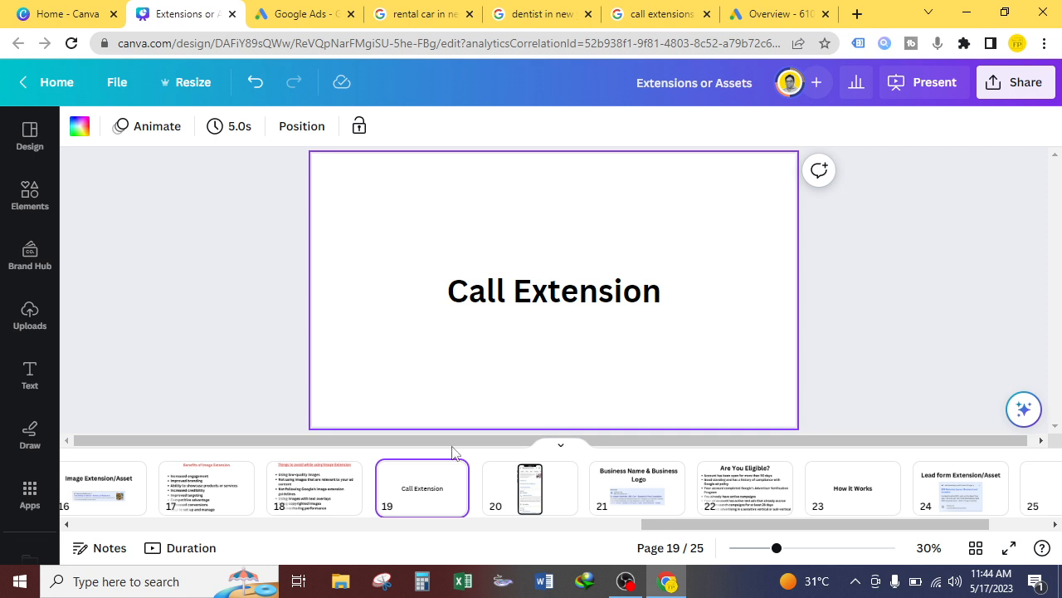
click(541, 500)
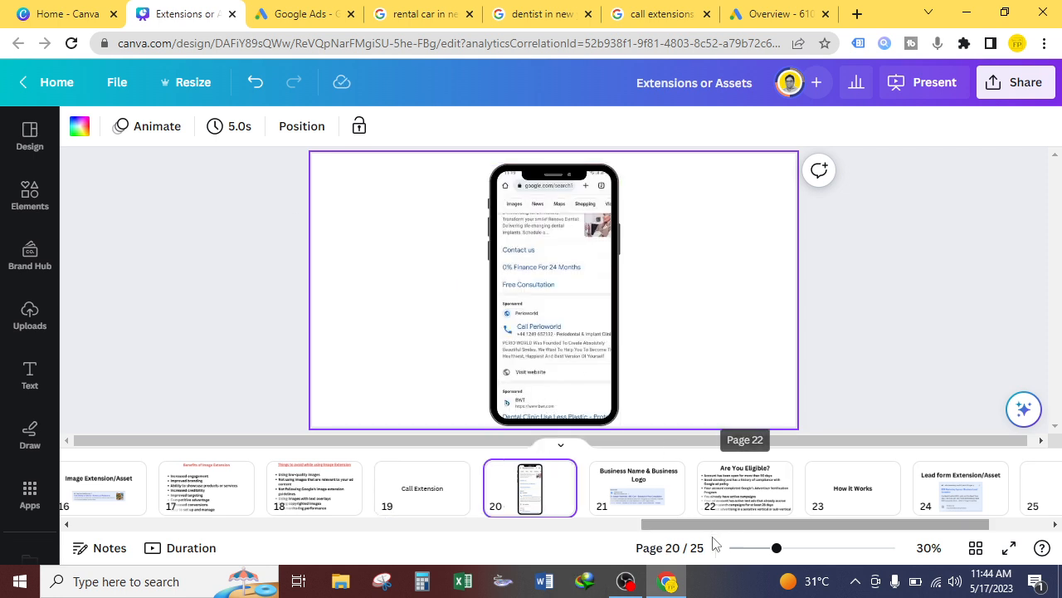
drag(776, 548, 801, 547)
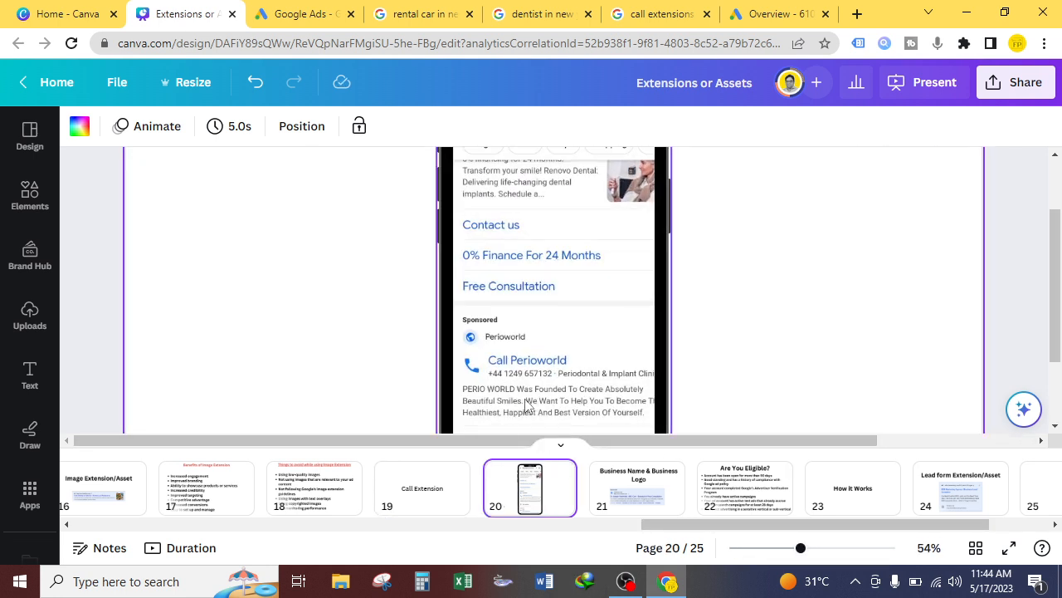
scroll(531, 404, down, 1)
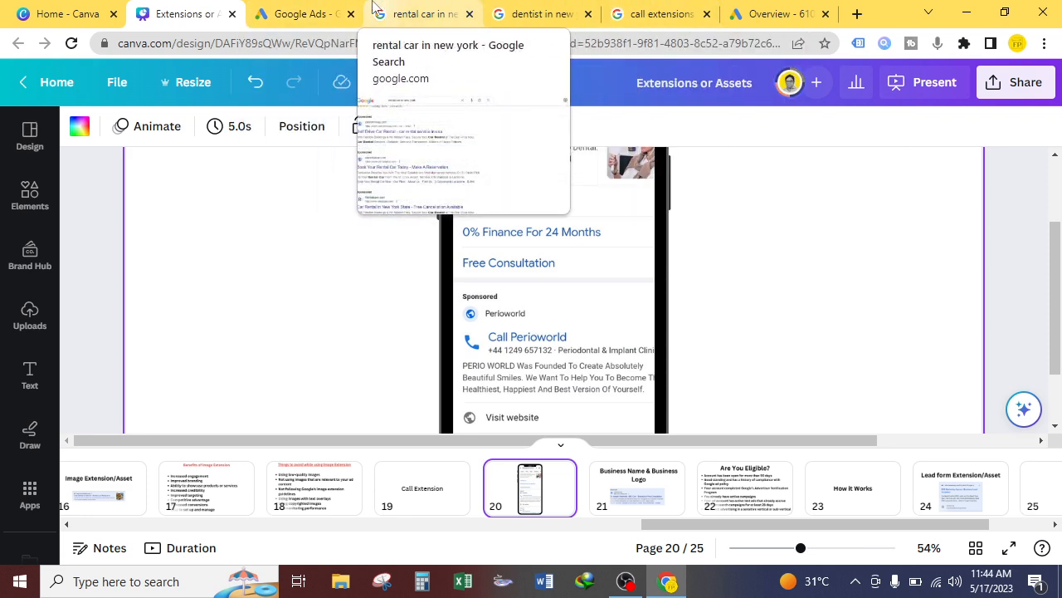
scroll(535, 303, down, 2)
click(427, 494)
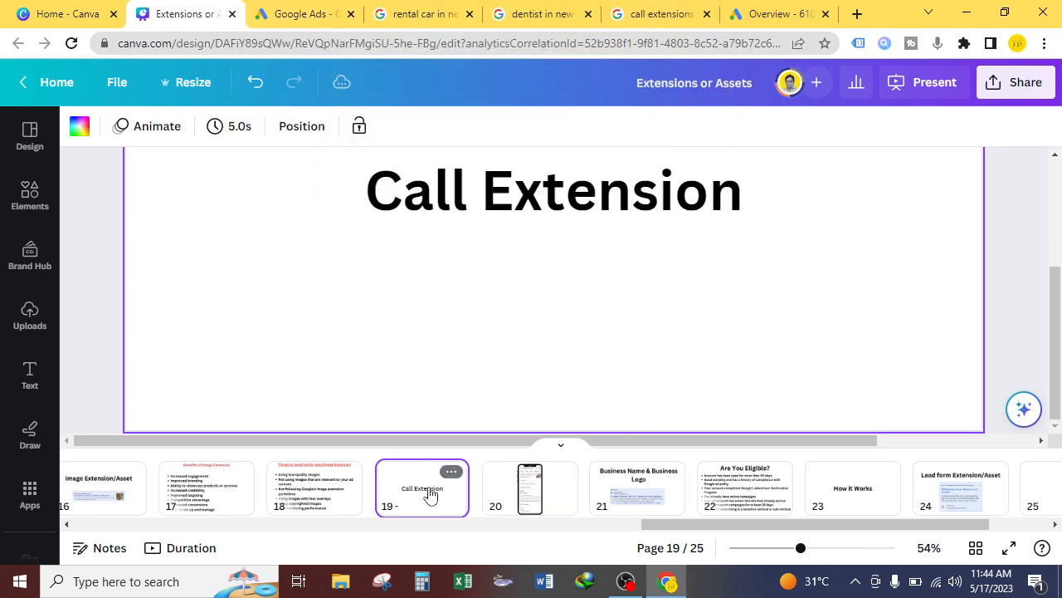
drag(800, 548, 779, 551)
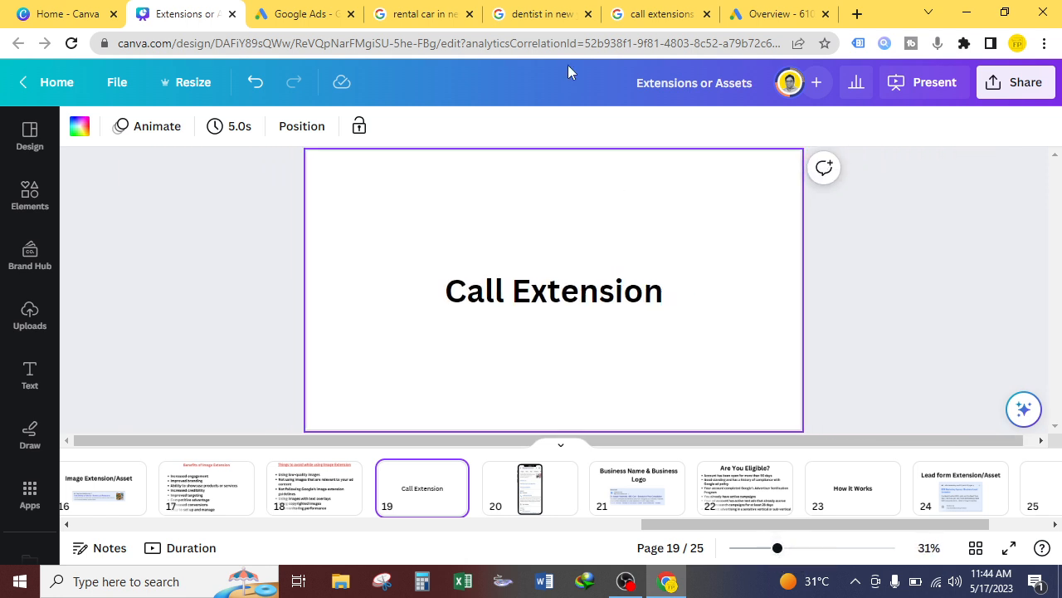
Step: Return to the 'call extensions' Google Search image results
click(679, 10)
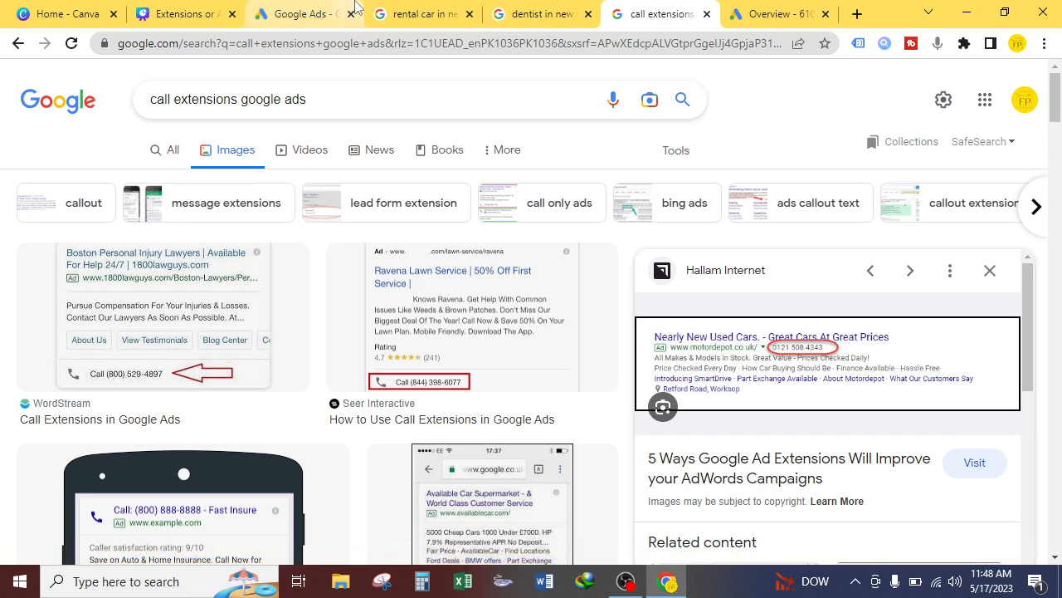
Step: From the Google Ads campaigns list, open Sample Ad Group and then its Ad group 1
click(326, 10)
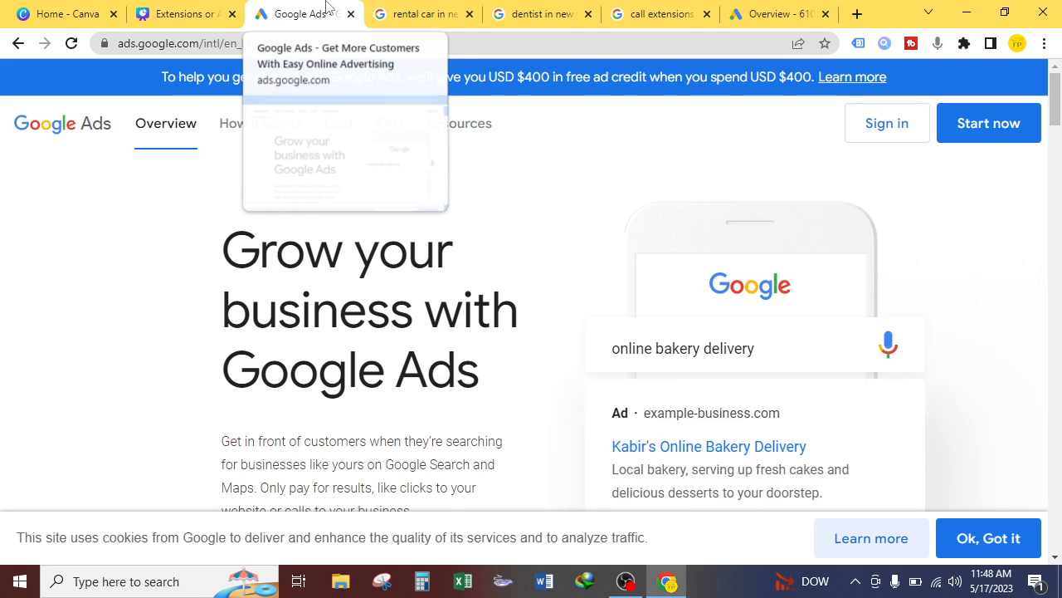
click(784, 10)
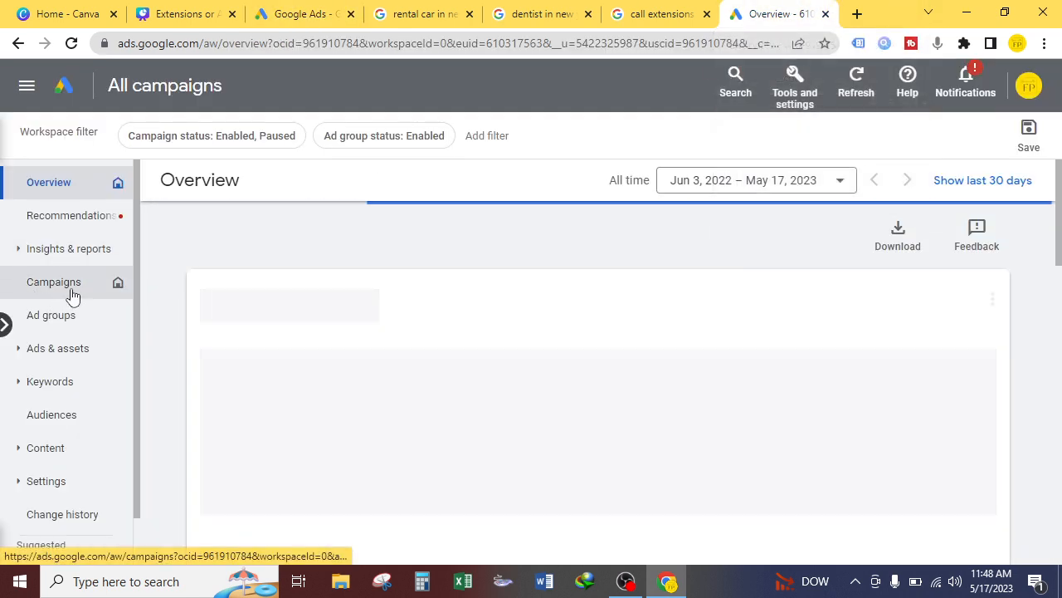
click(305, 10)
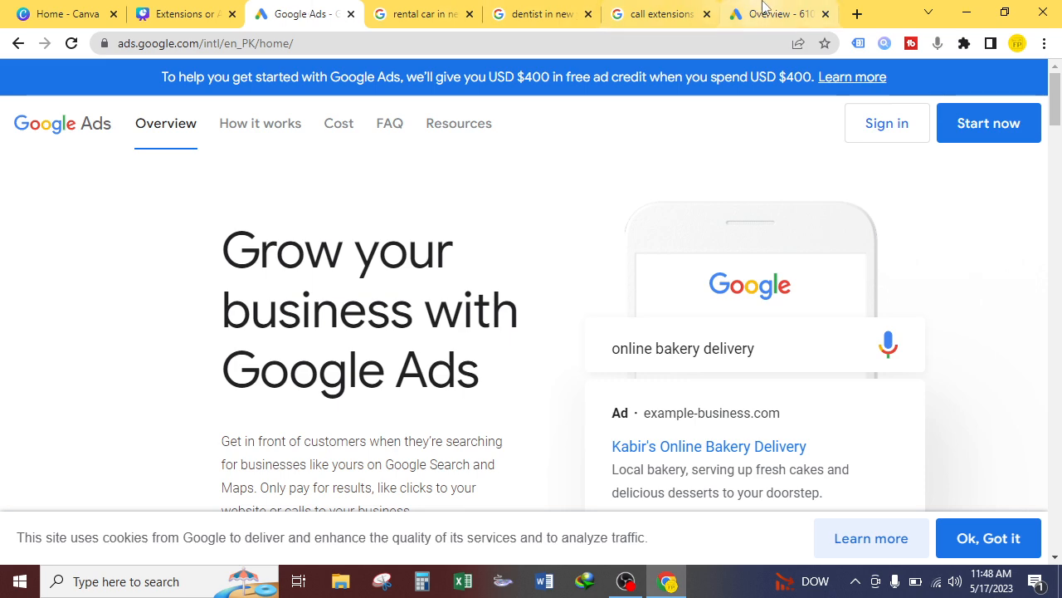
click(764, 10)
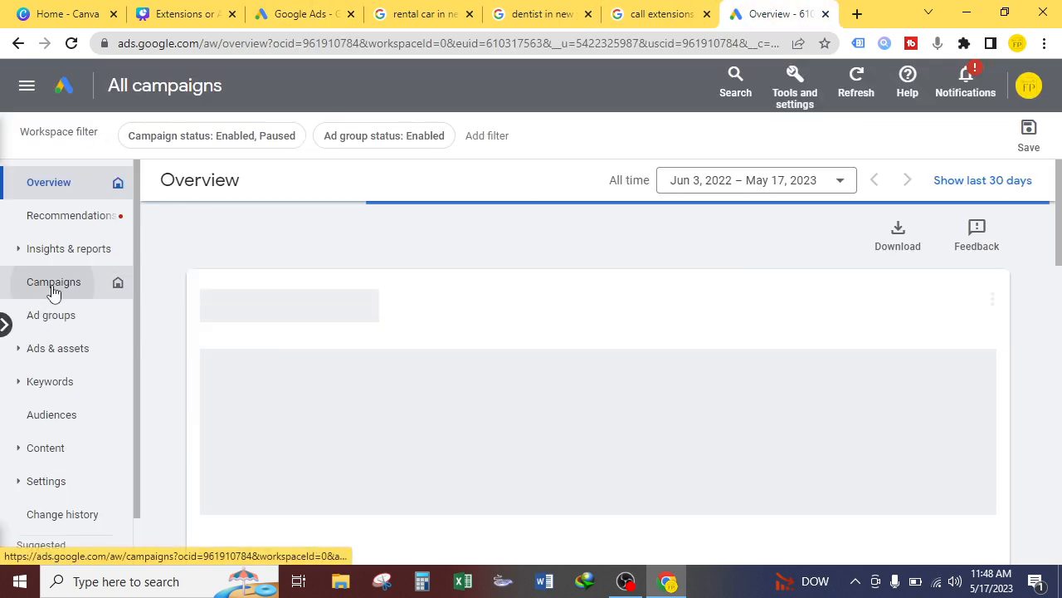
click(25, 289)
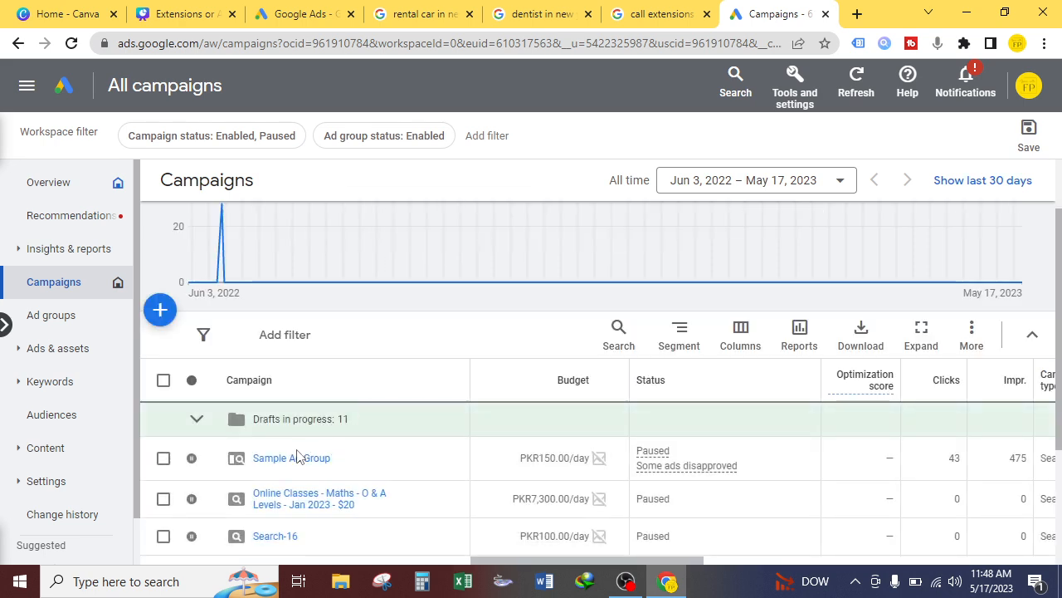
scroll(310, 456, down, 3)
click(294, 292)
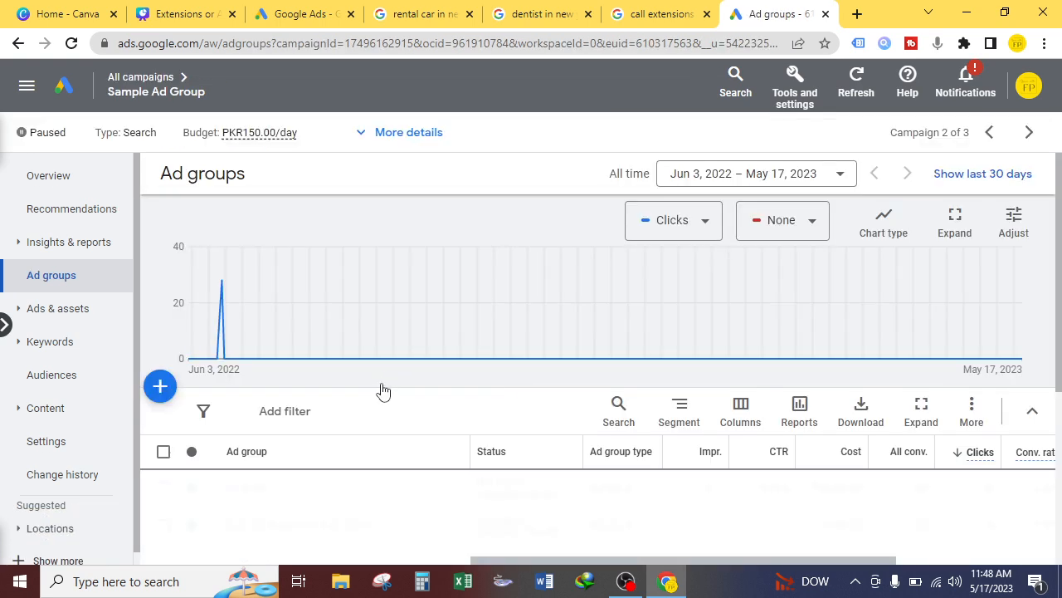
scroll(431, 404, down, 1)
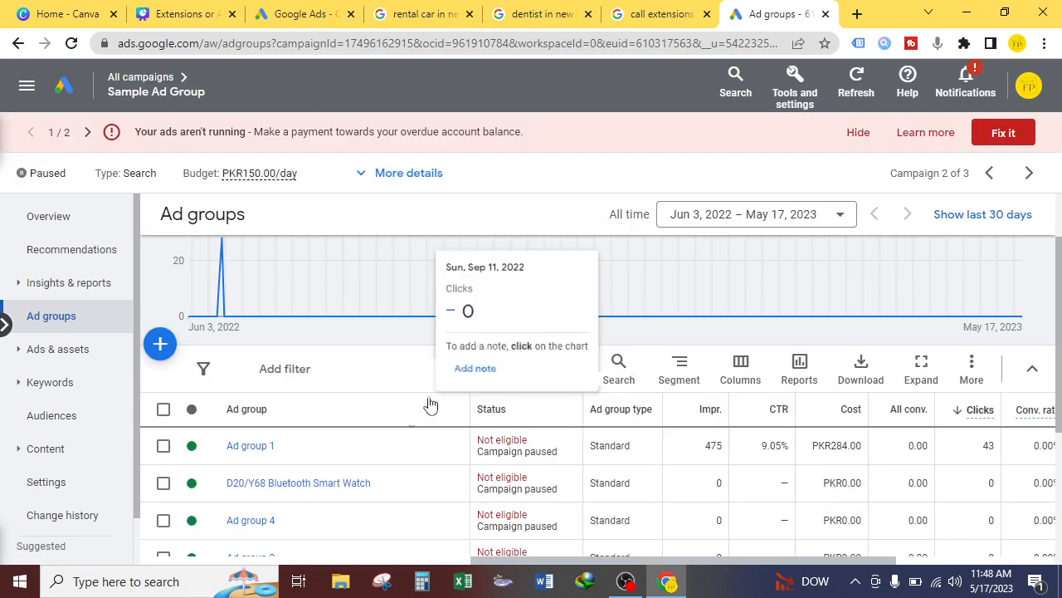
click(250, 447)
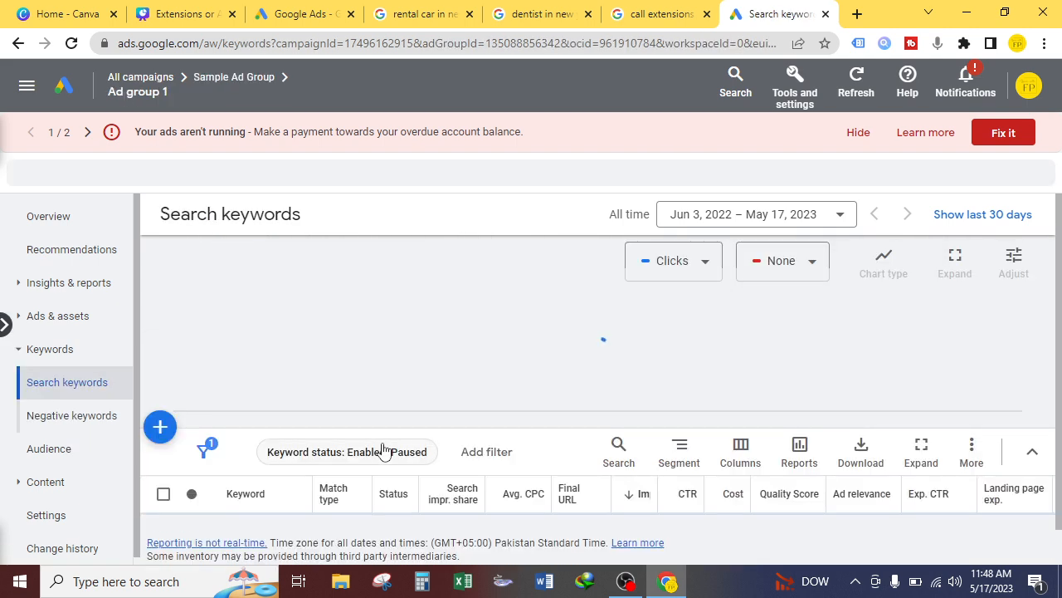
Step: On Ad group 1's Assets page, create a new asset of type Call
click(58, 319)
click(51, 384)
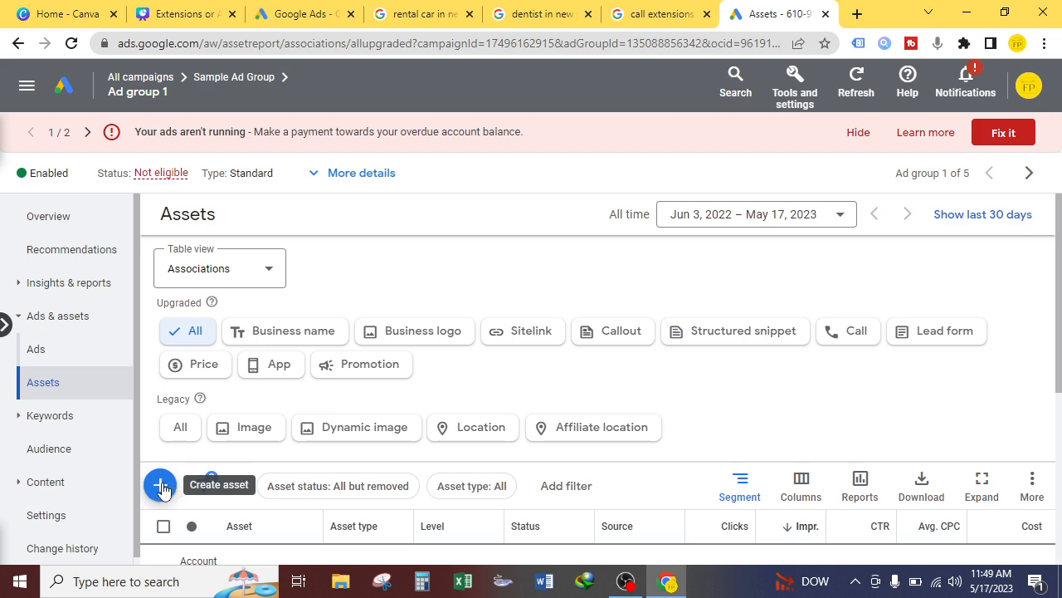
click(162, 487)
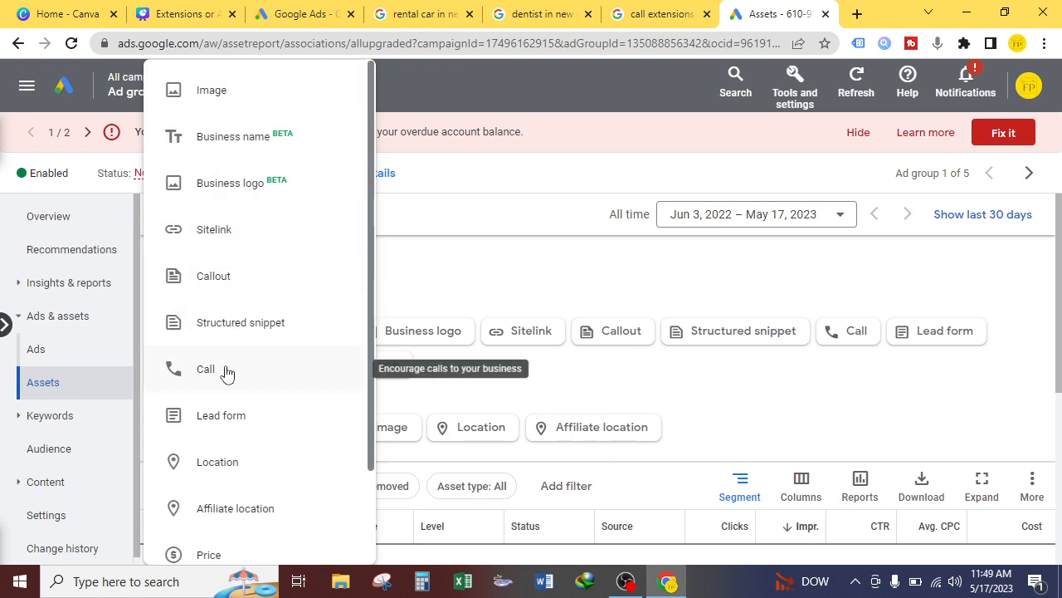
scroll(256, 348, down, 2)
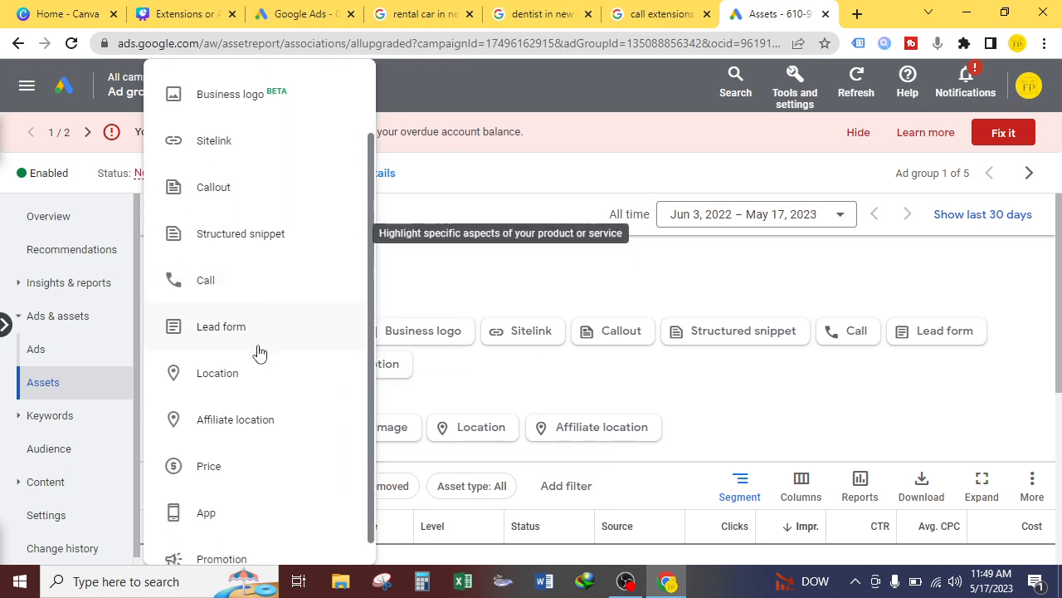
scroll(258, 373, up, 2)
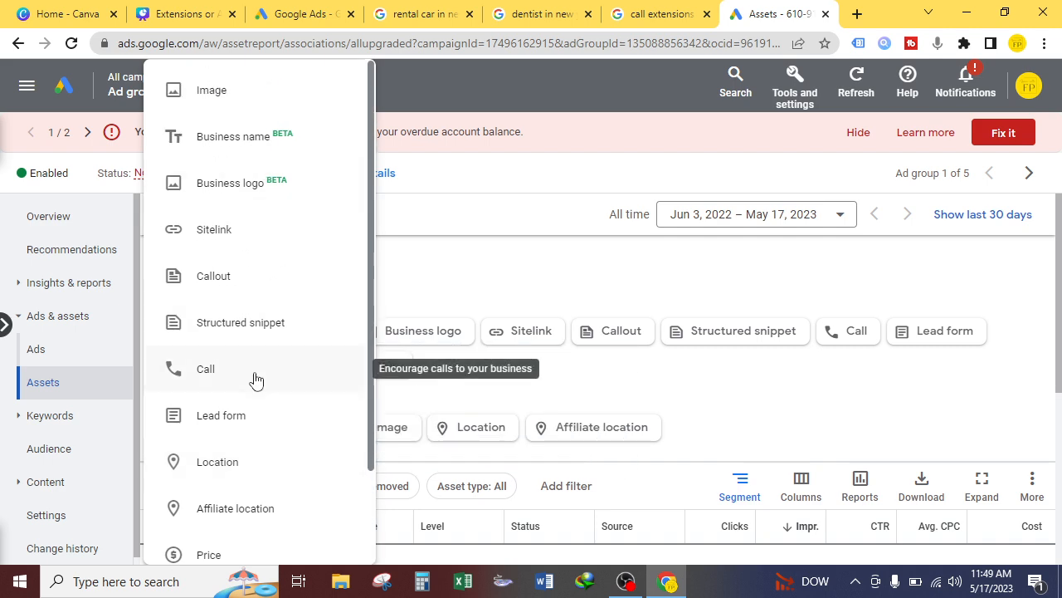
click(256, 374)
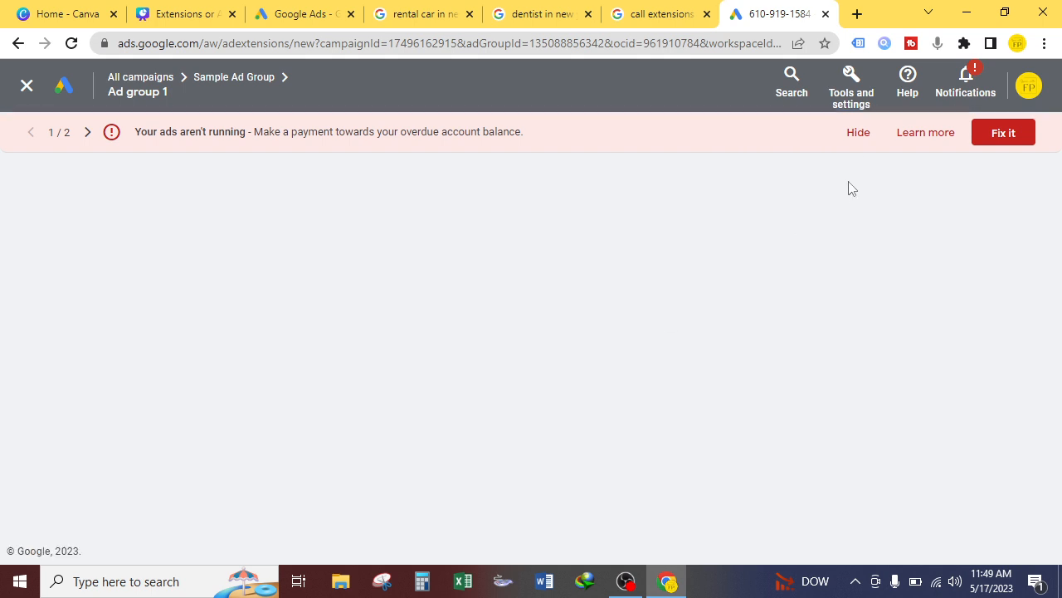
click(858, 133)
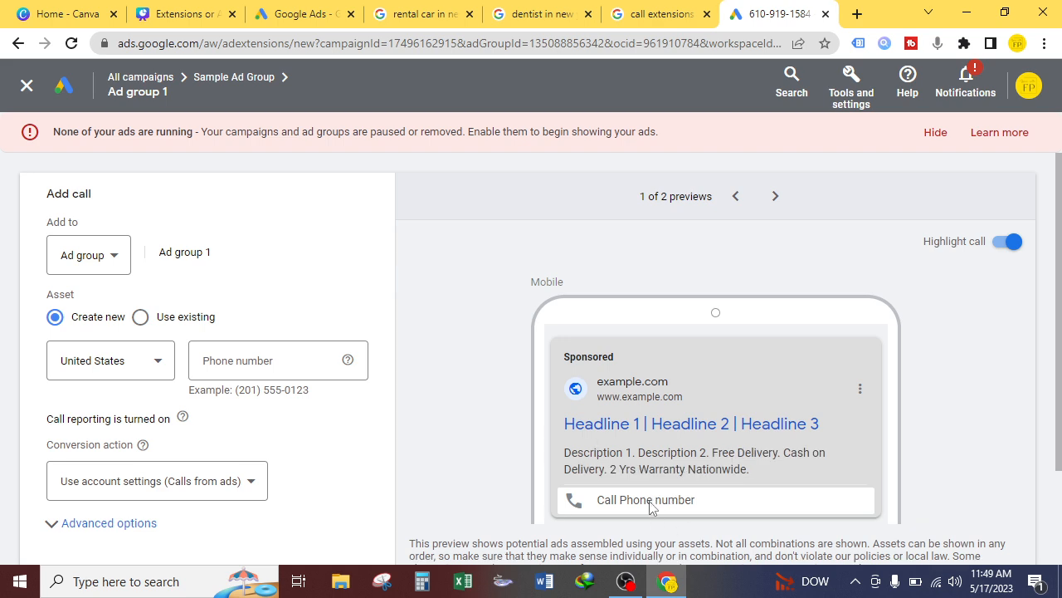
click(24, 89)
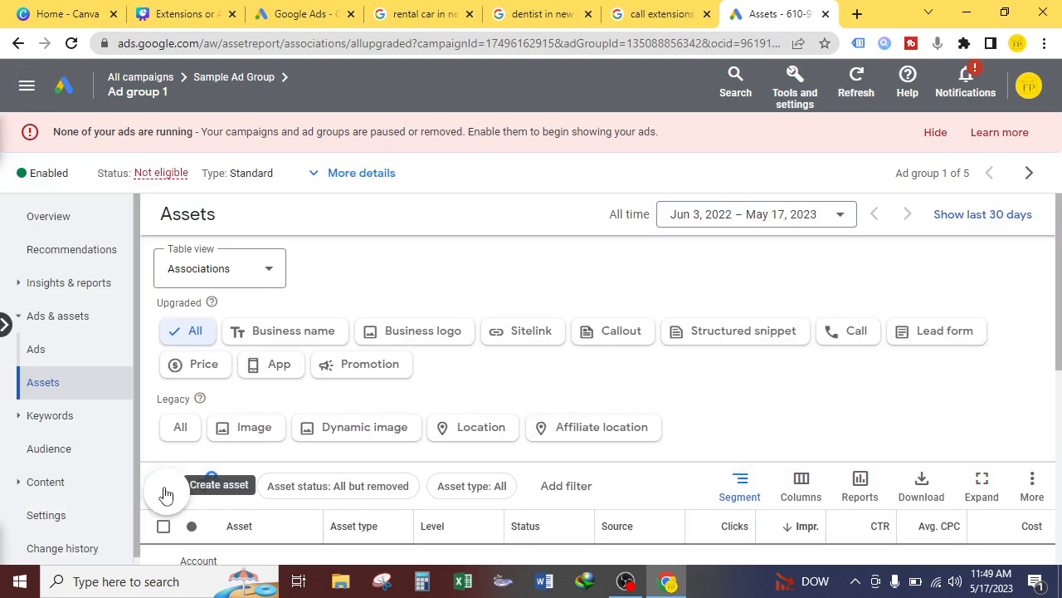
click(162, 488)
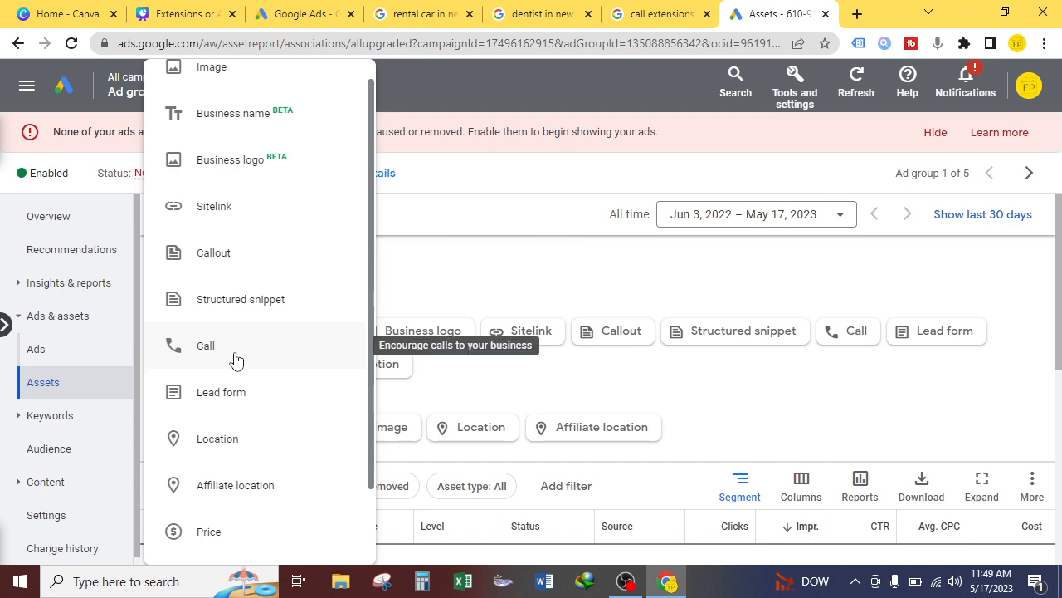
click(235, 359)
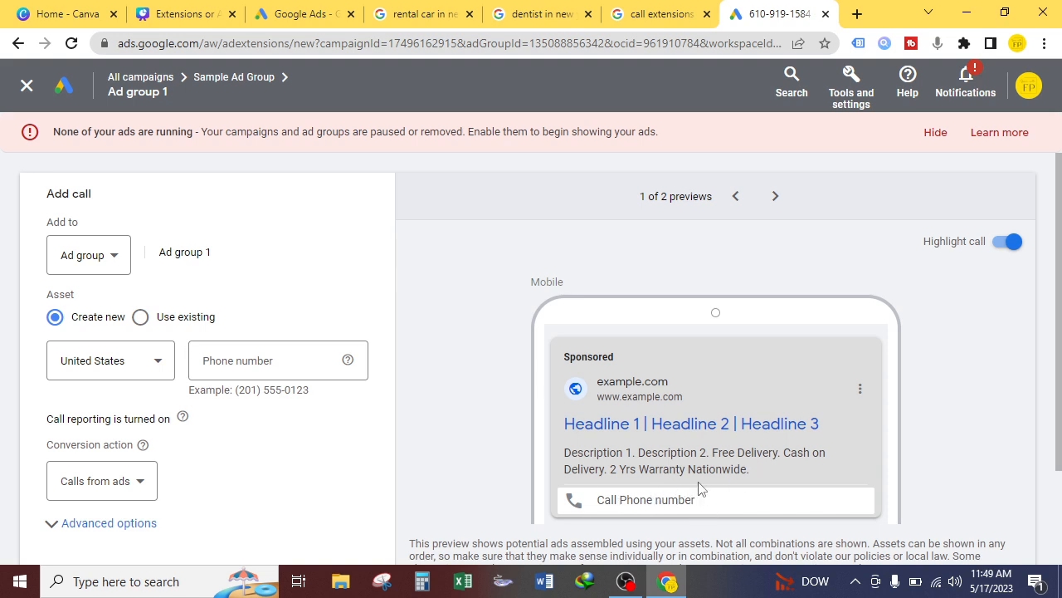
click(777, 197)
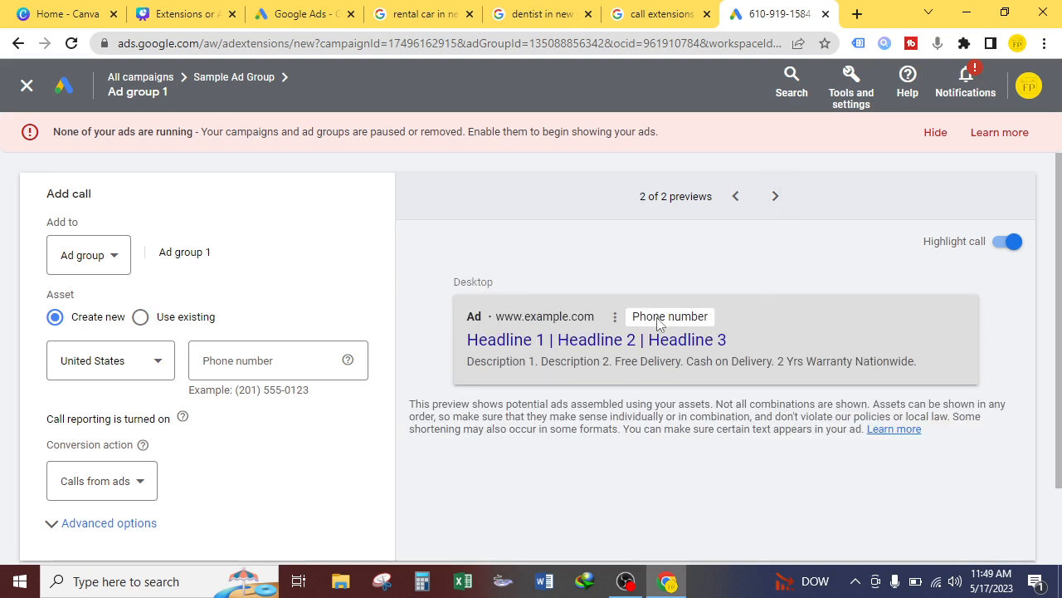
click(736, 197)
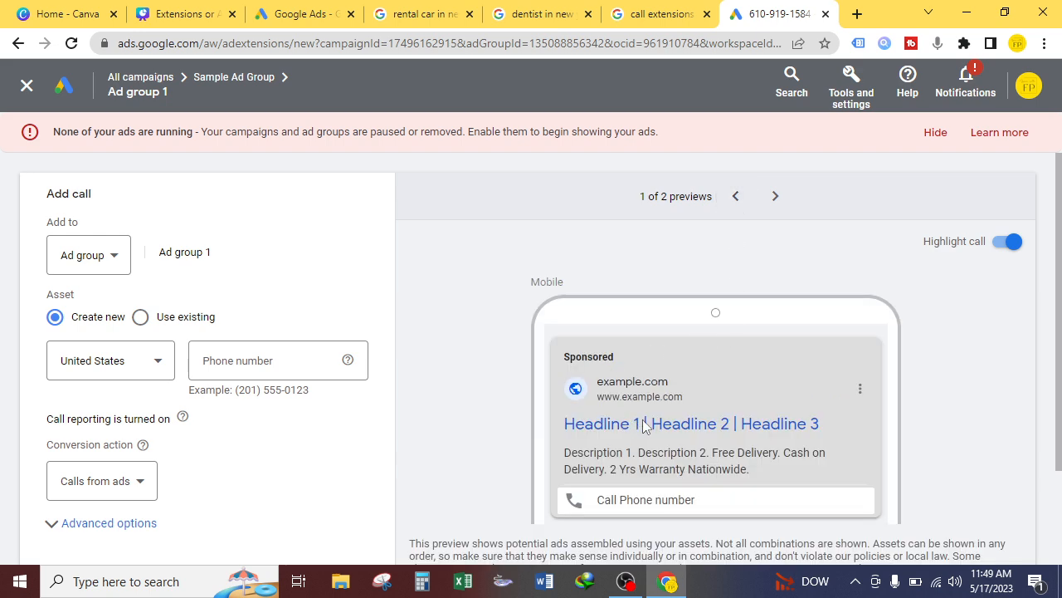
click(769, 204)
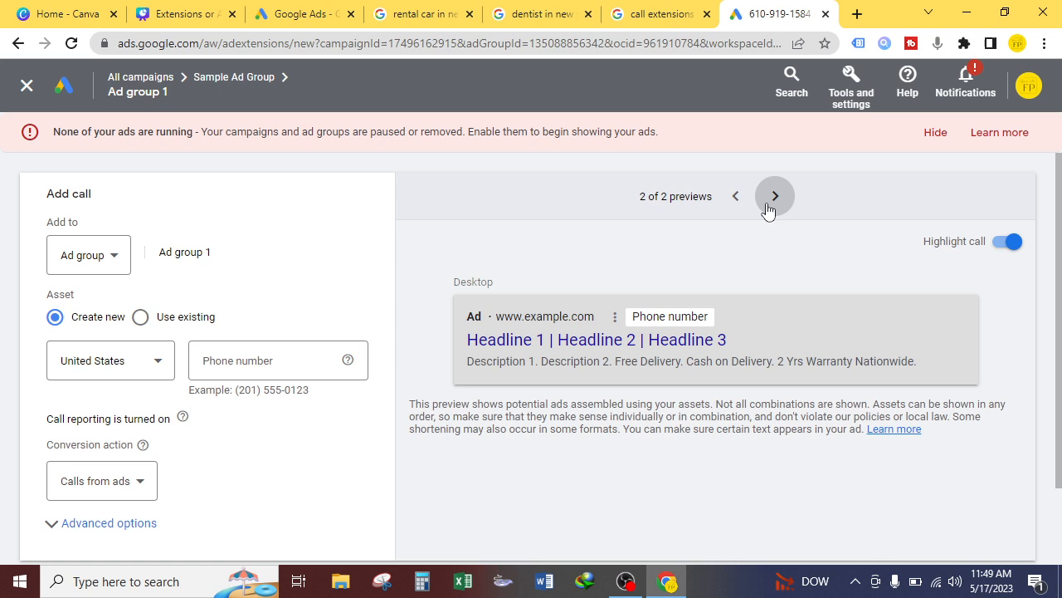
click(734, 199)
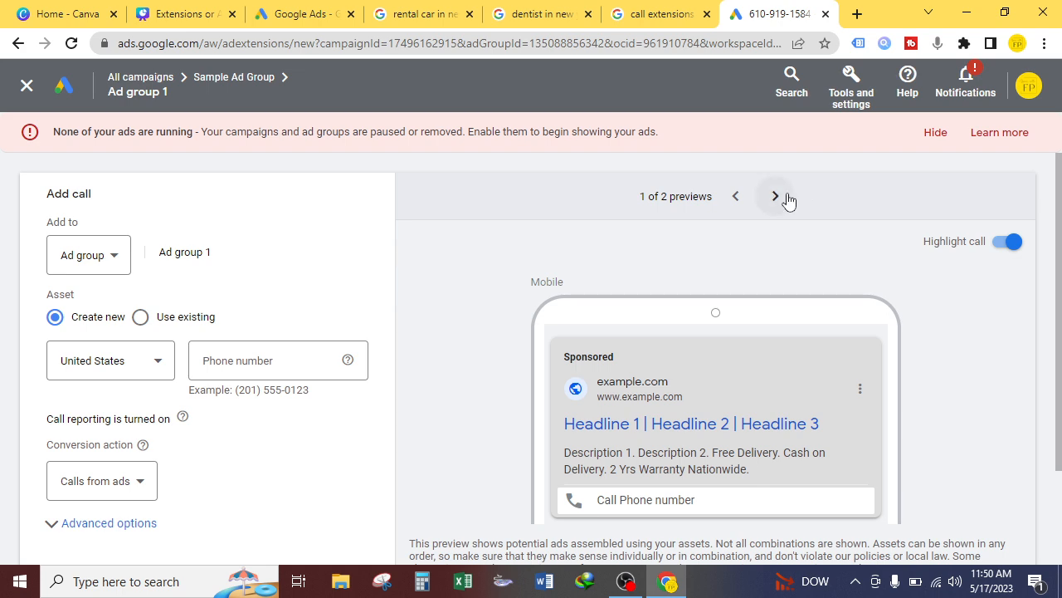
click(110, 260)
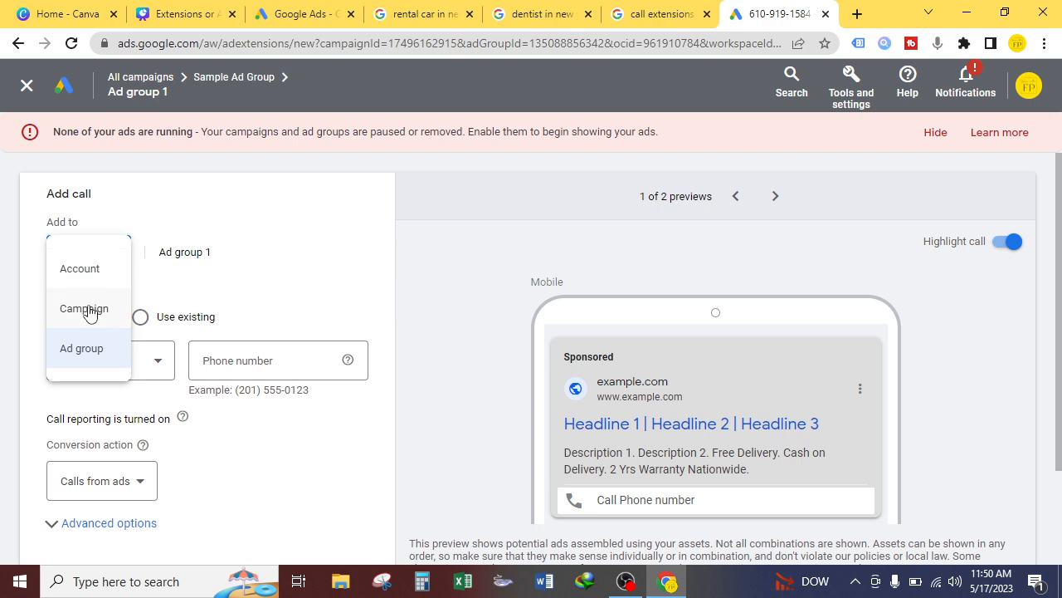
click(488, 295)
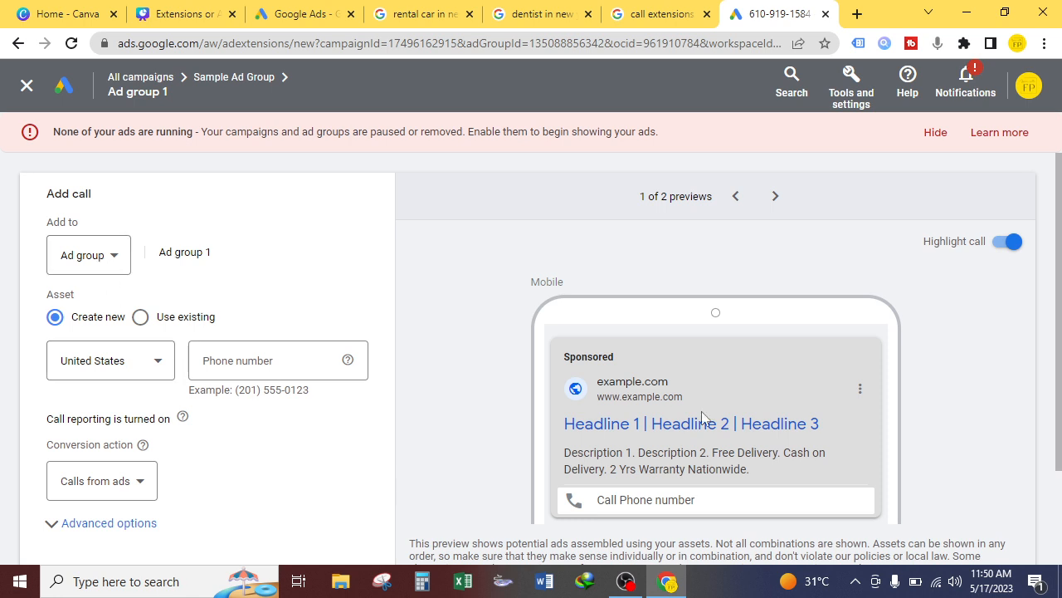
Step: Set the call asset's phone number country to Pakistan
click(106, 363)
scroll(164, 275, down, 5)
scroll(163, 275, down, 1)
scroll(163, 275, up, 15)
scroll(163, 275, up, 18)
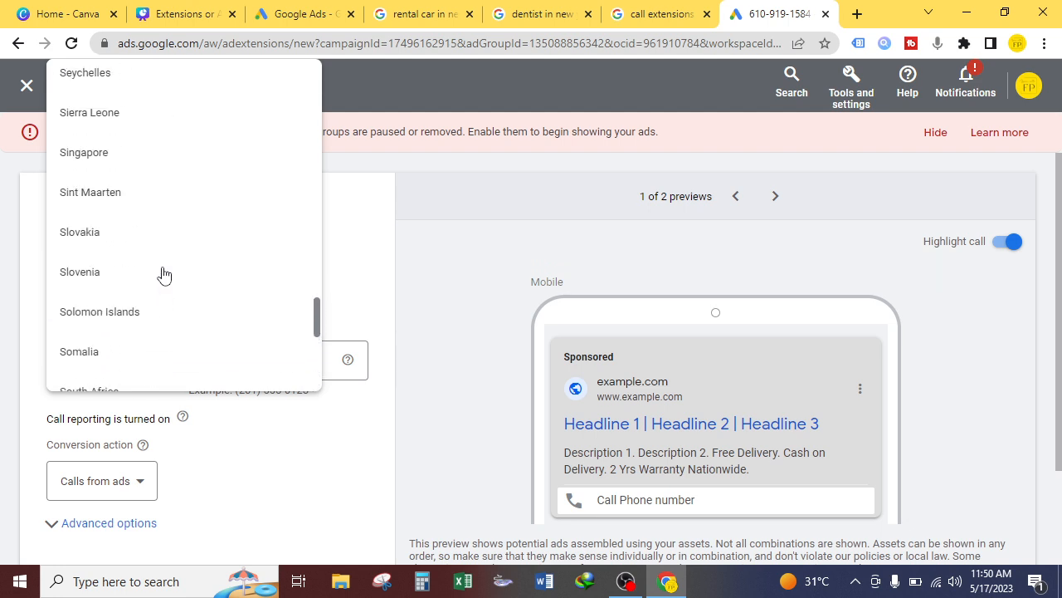
scroll(163, 275, down, 1)
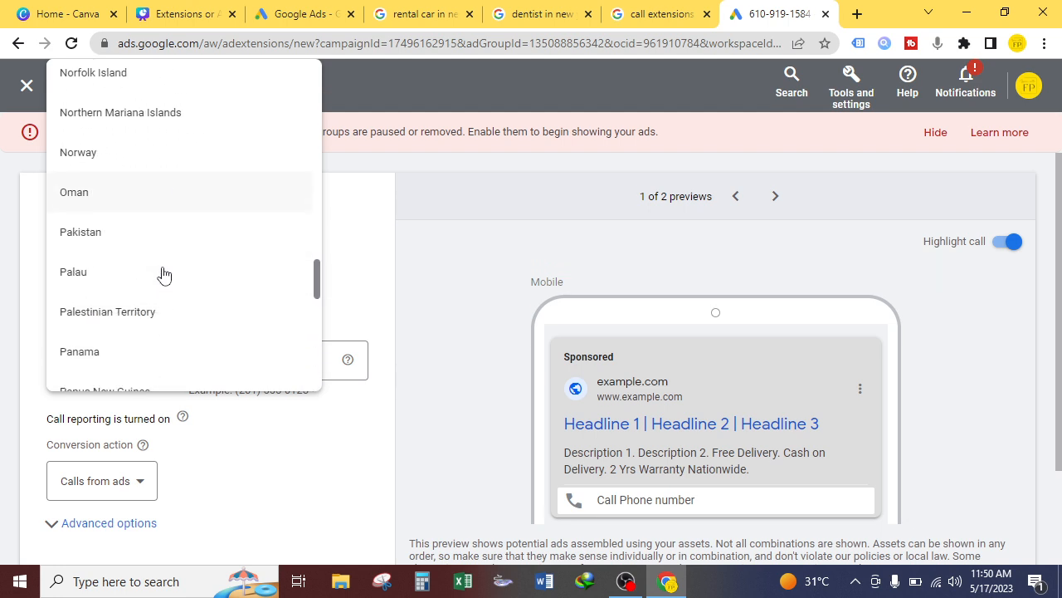
click(138, 243)
Step: Enter the business phone number and expand the days-and-hours scheduling options
click(238, 357)
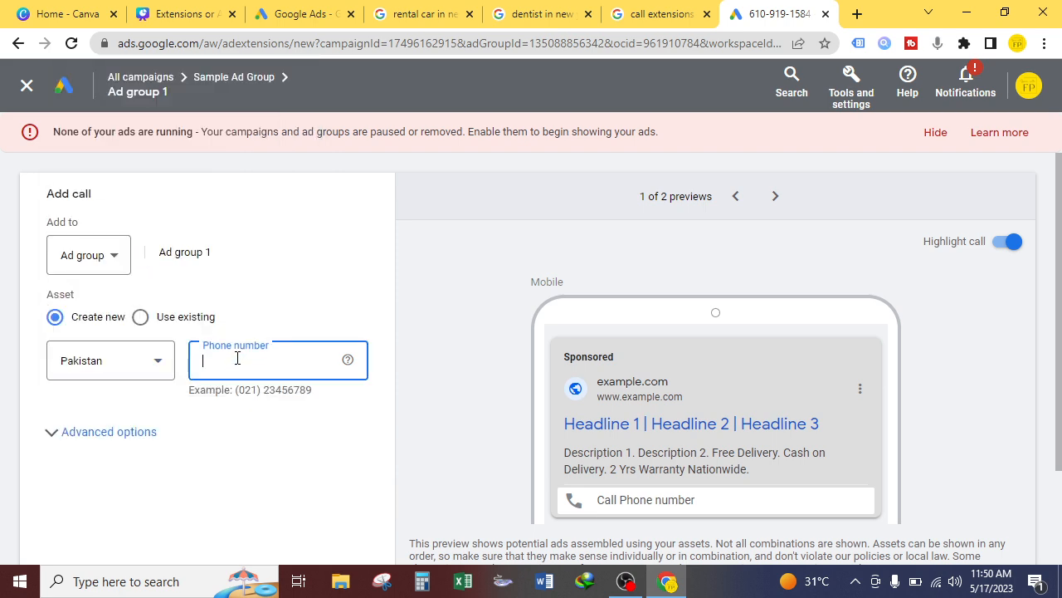
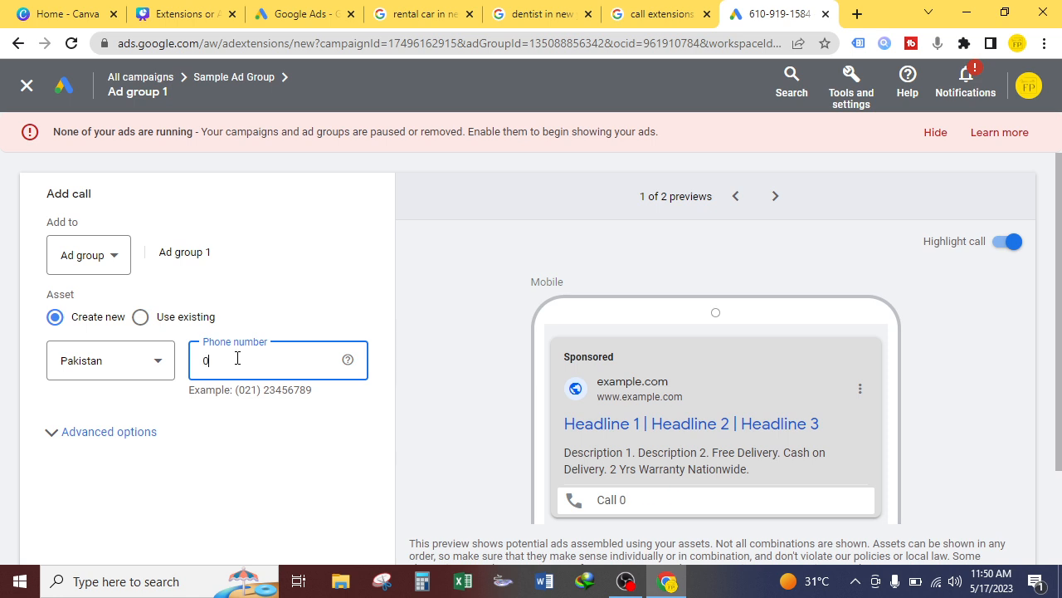
click(112, 432)
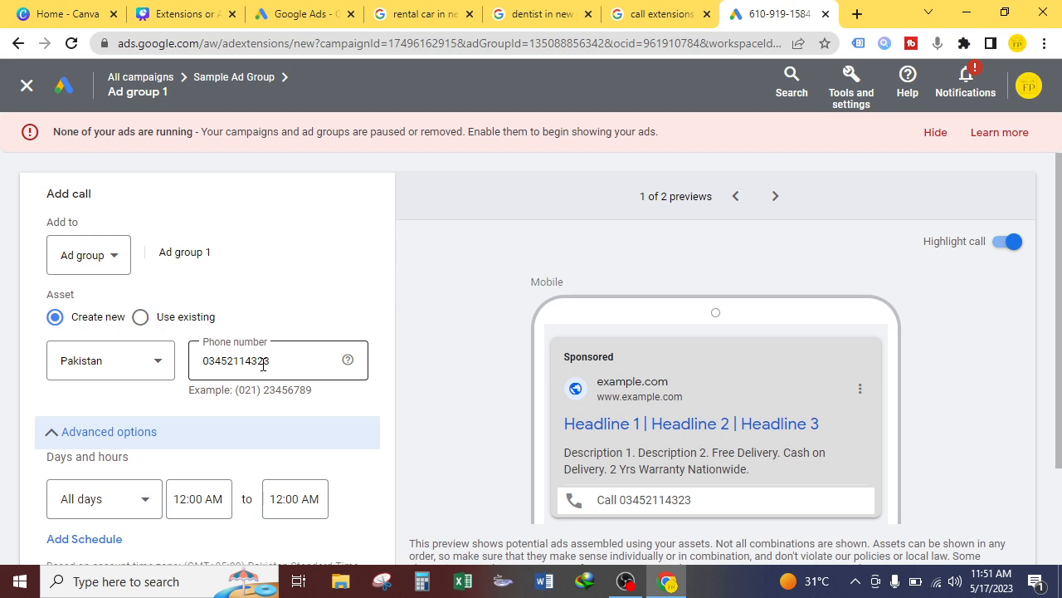
scroll(233, 378, down, 2)
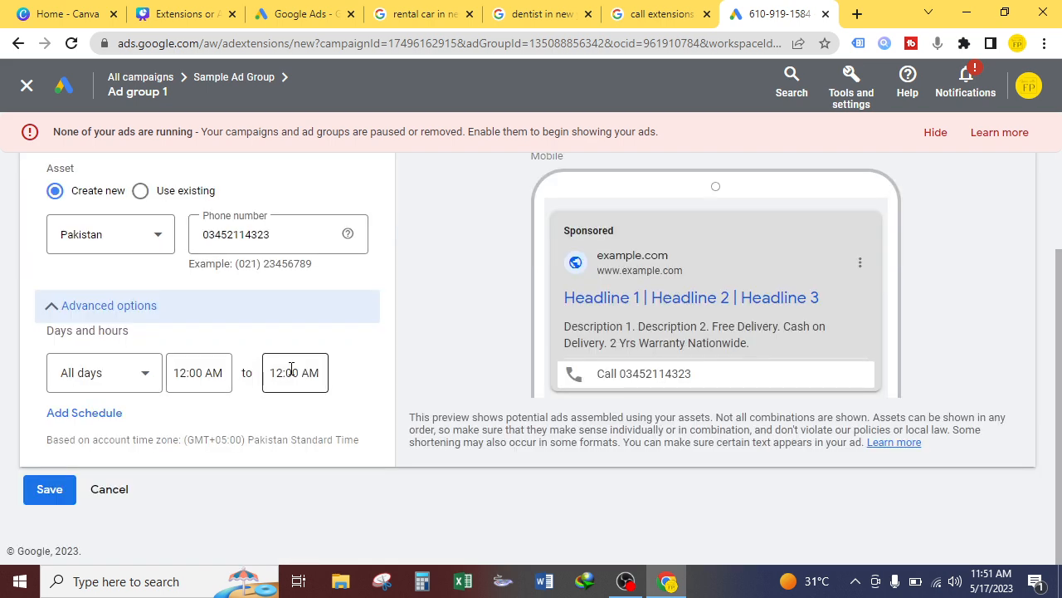
click(115, 307)
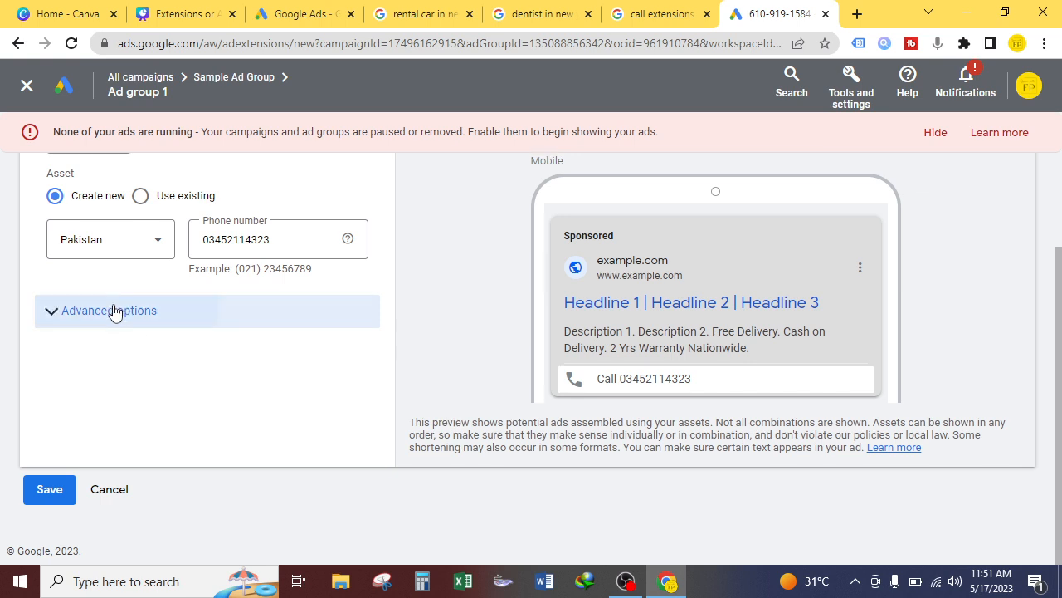
click(115, 311)
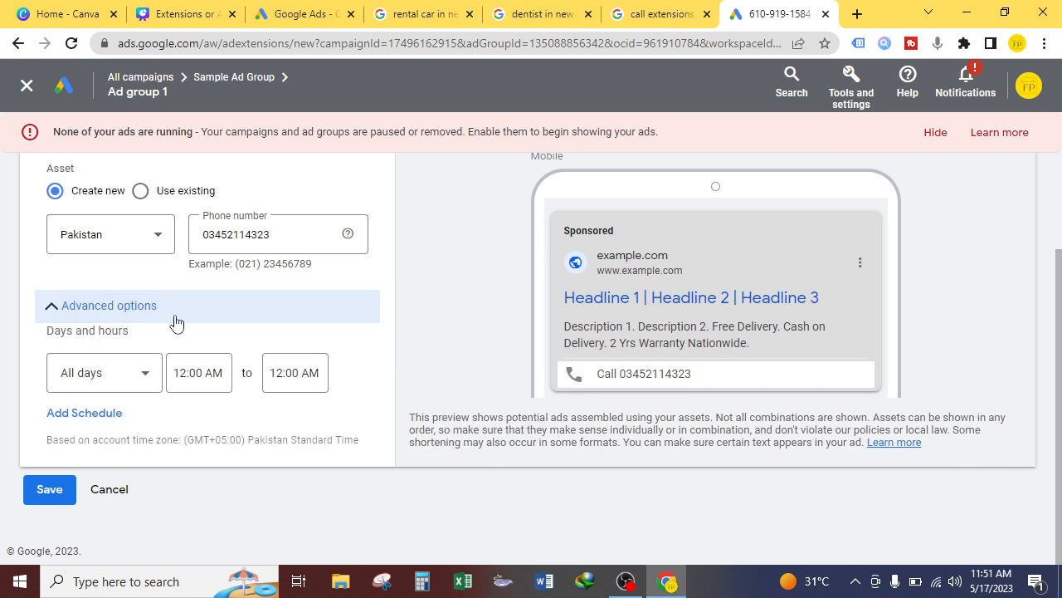
scroll(407, 367, up, 1)
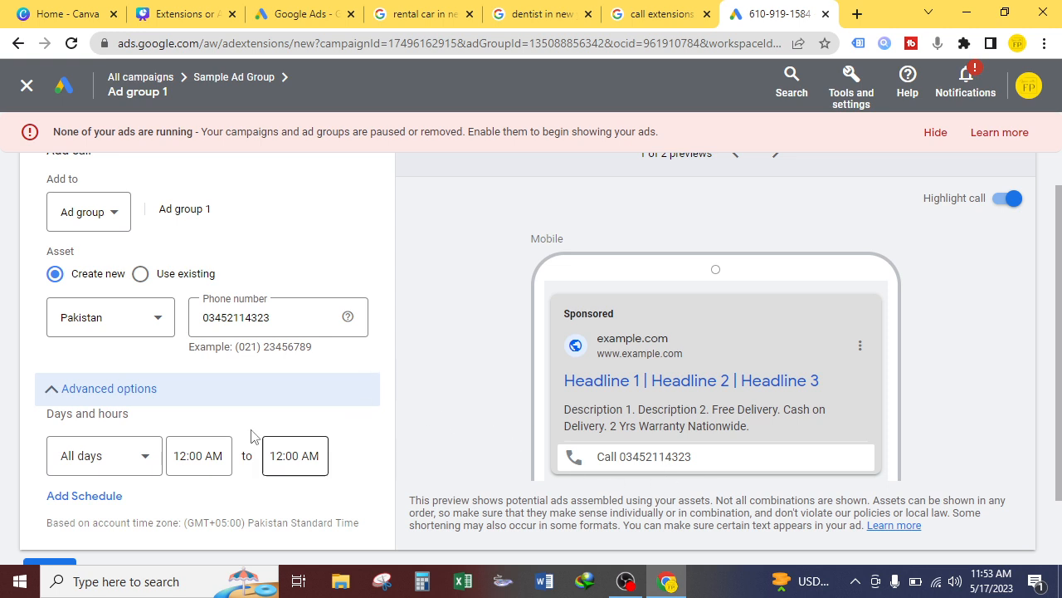
Step: Scroll down the call asset form to reach the Save button
scroll(50, 449, down, 1)
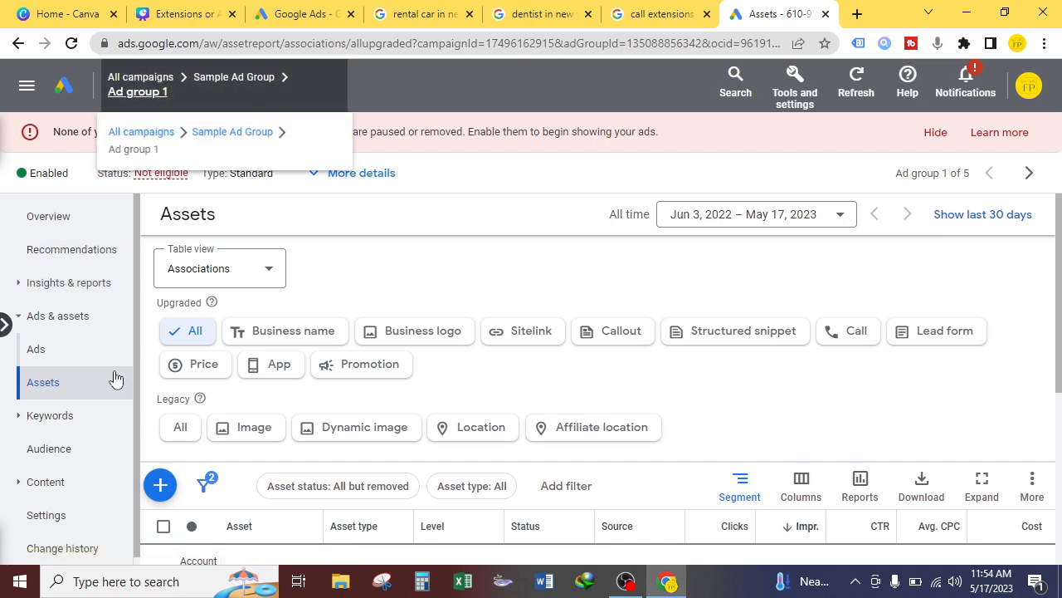
Step: Open the predefined Call Details report from Insights & reports > Report editor
click(65, 286)
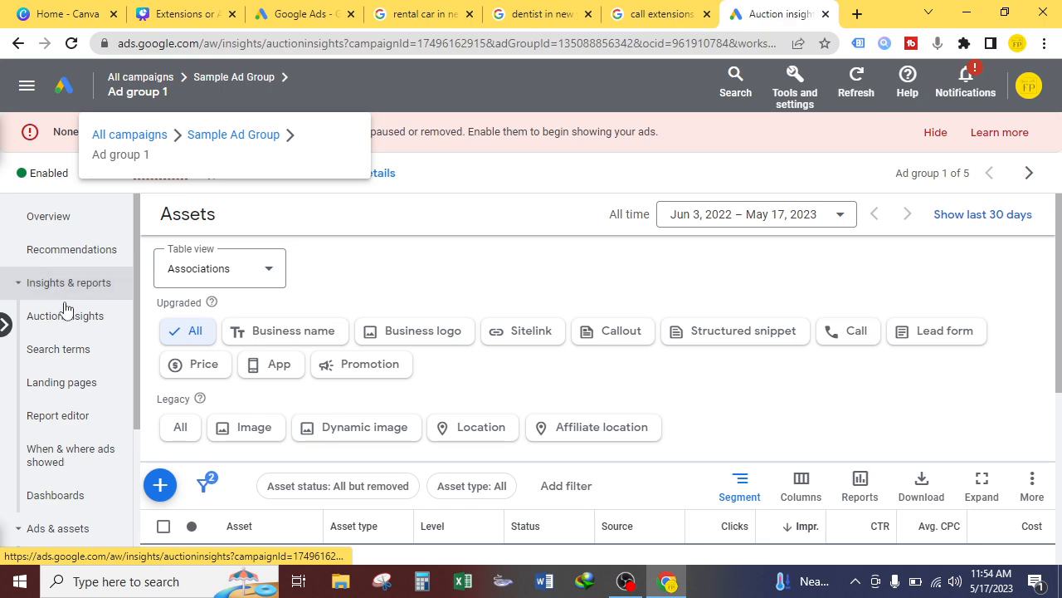
click(74, 420)
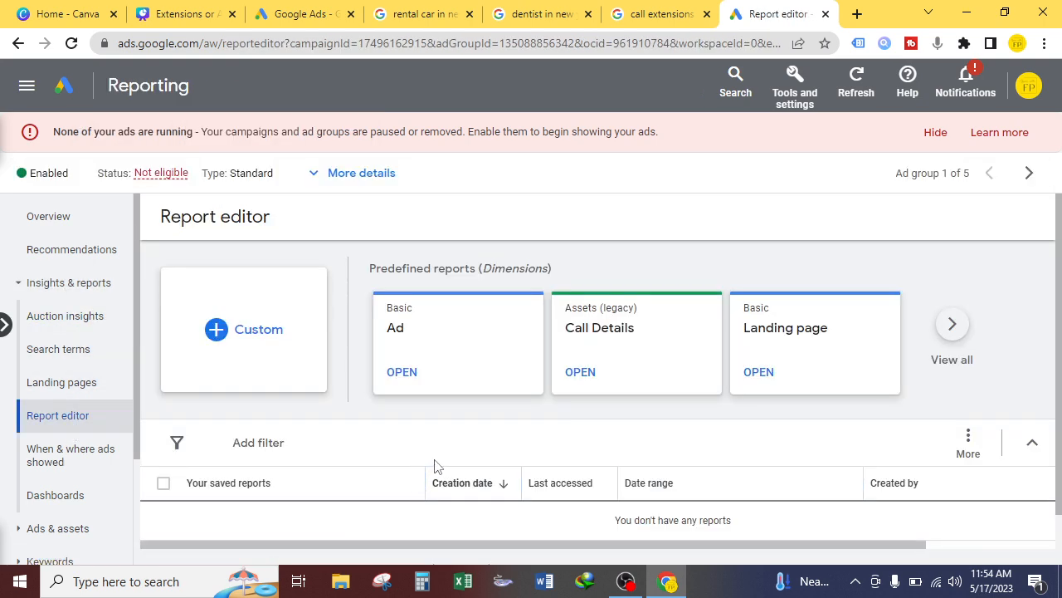
click(602, 336)
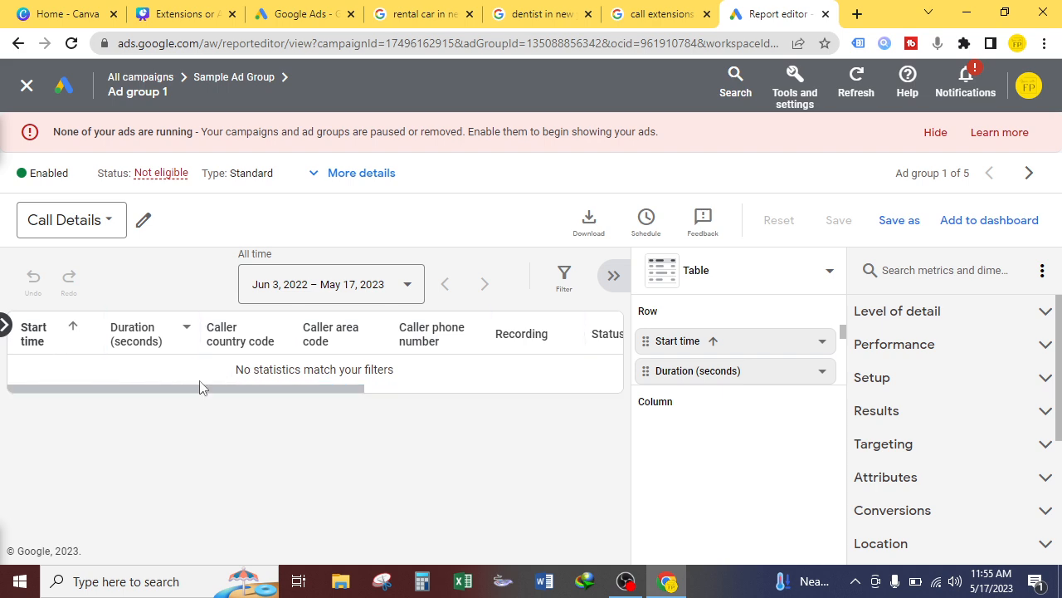
Step: Add a Search keyword column to the Call Details report, then switch to the OBS window
drag(219, 399, 497, 404)
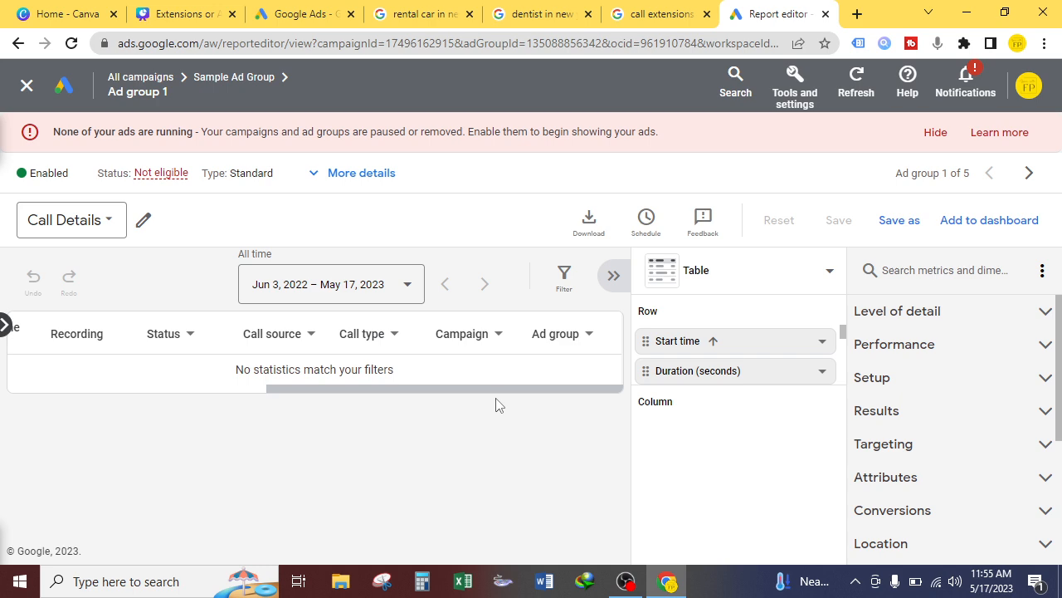
click(958, 269)
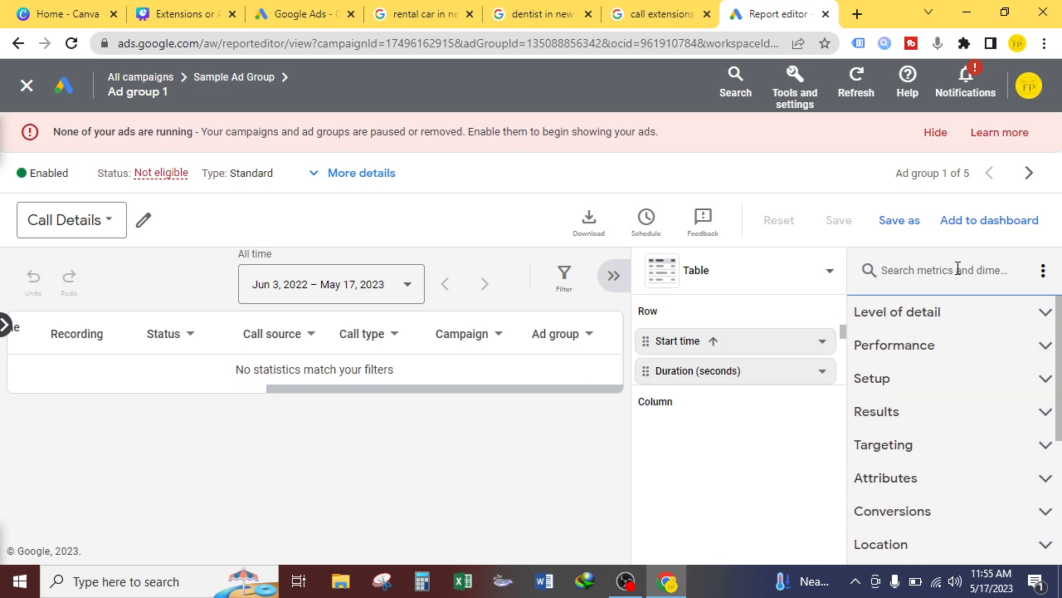
text(keyword)
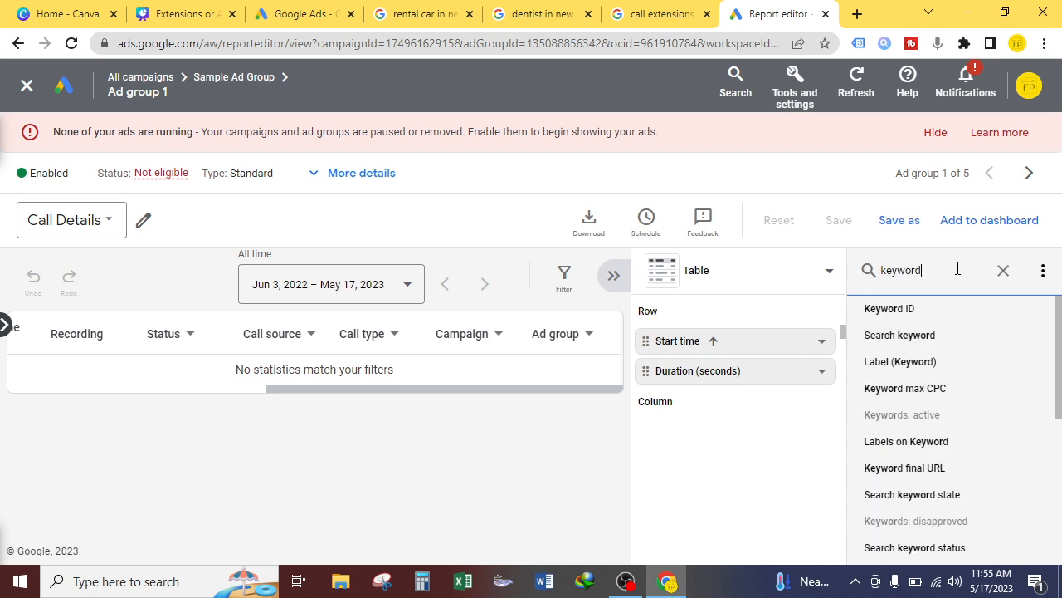
click(1028, 334)
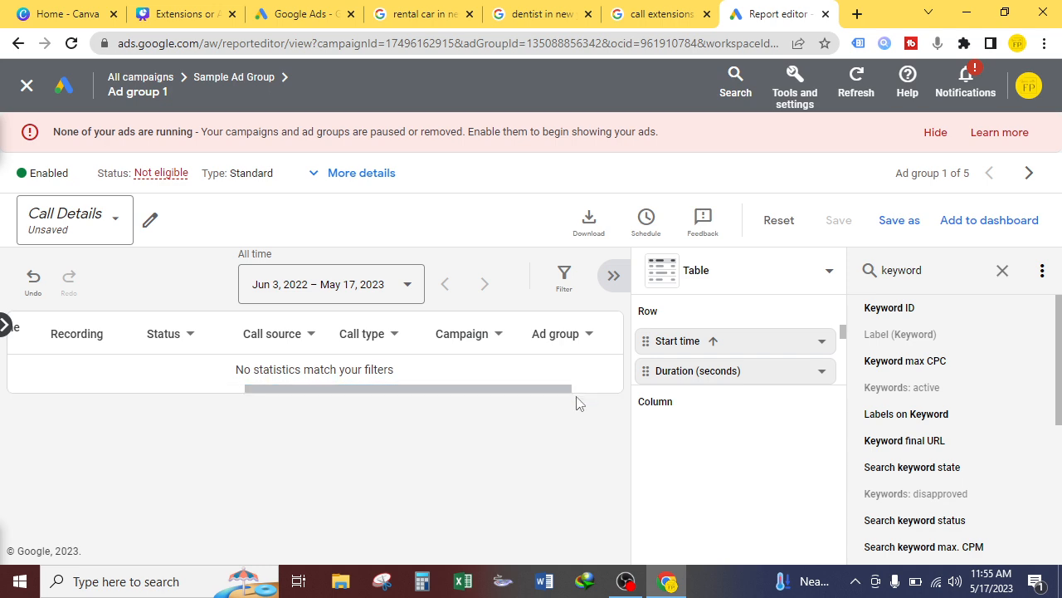
drag(505, 389, 579, 389)
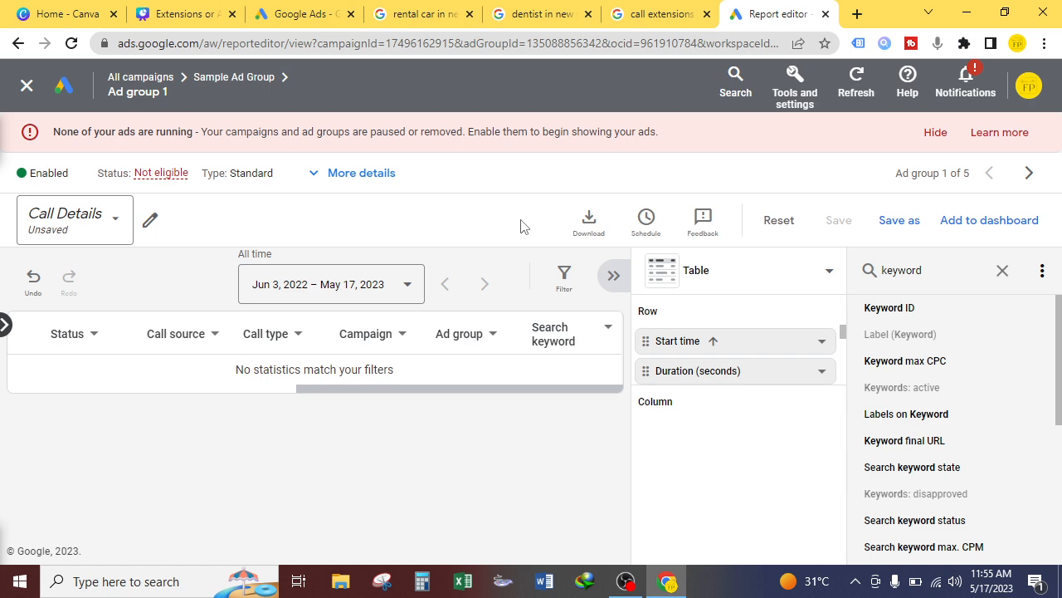
click(626, 581)
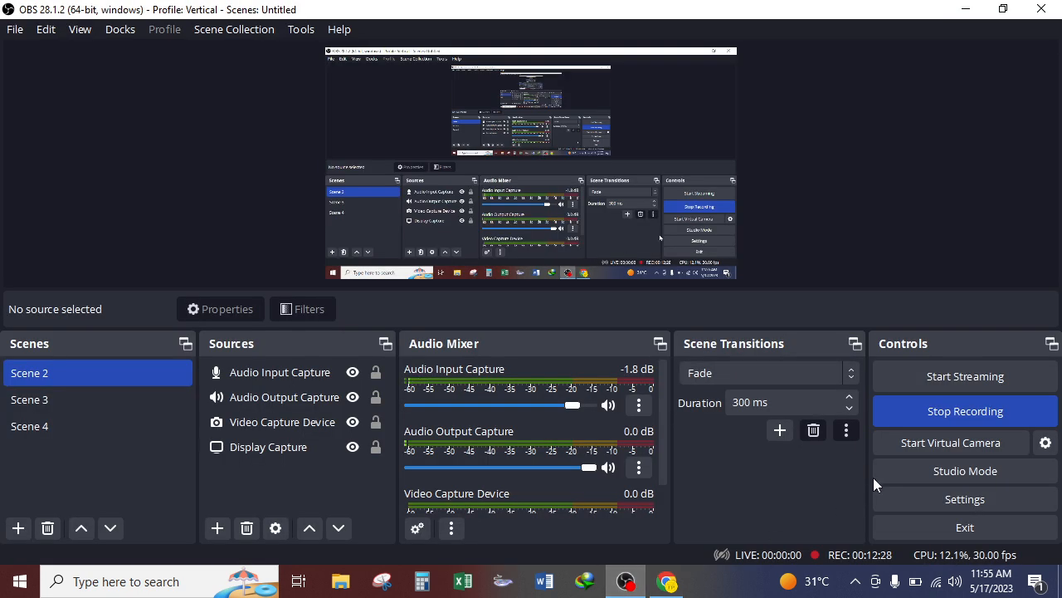